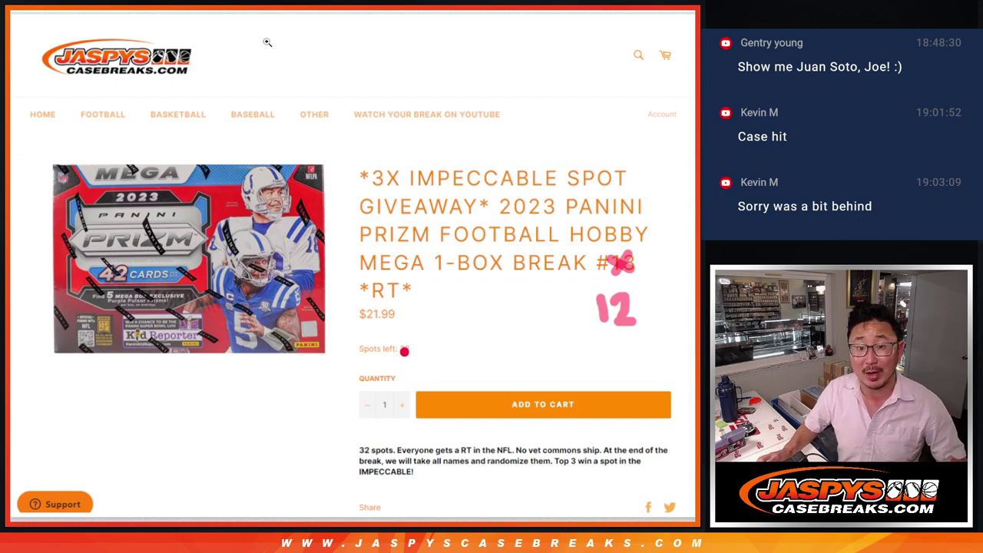
Check the names and NFL teams lists, then roll two dice on the Dice Roller.
key("ctrl+Tab")
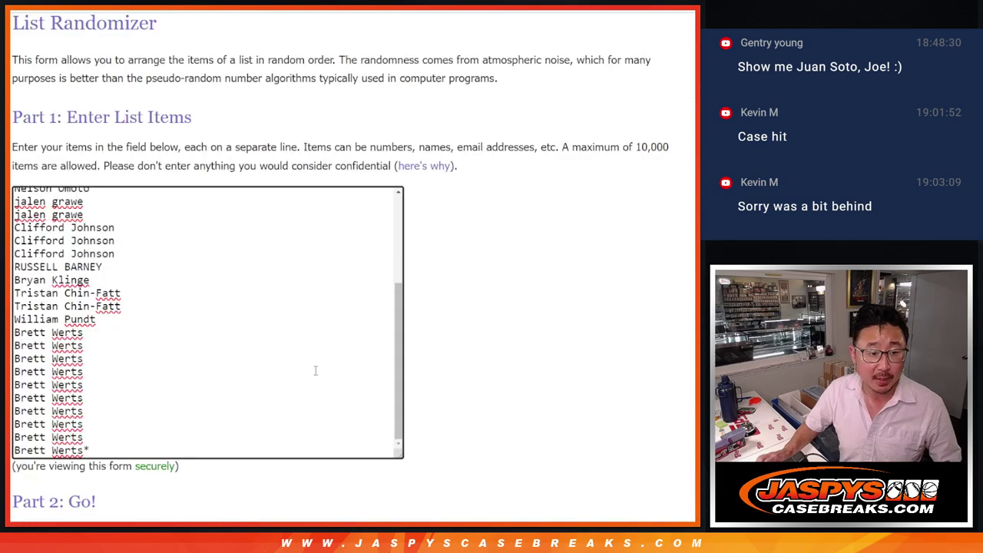
scroll(315, 371, "up", 3)
scroll(314, 371, "down", 3)
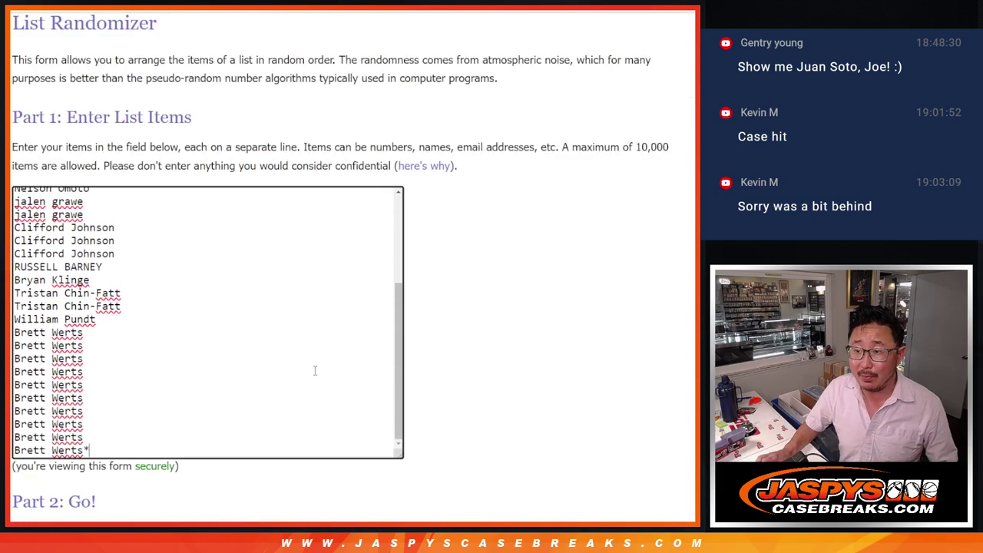
key("ctrl+Tab")
scroll(259, 389, "up", 7)
key("ctrl+Tab")
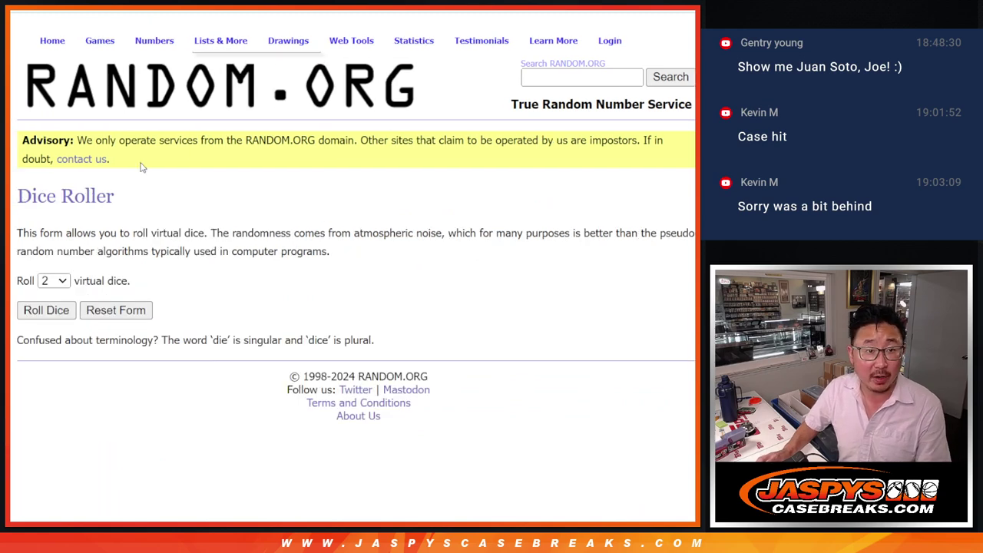
left_click(59, 310)
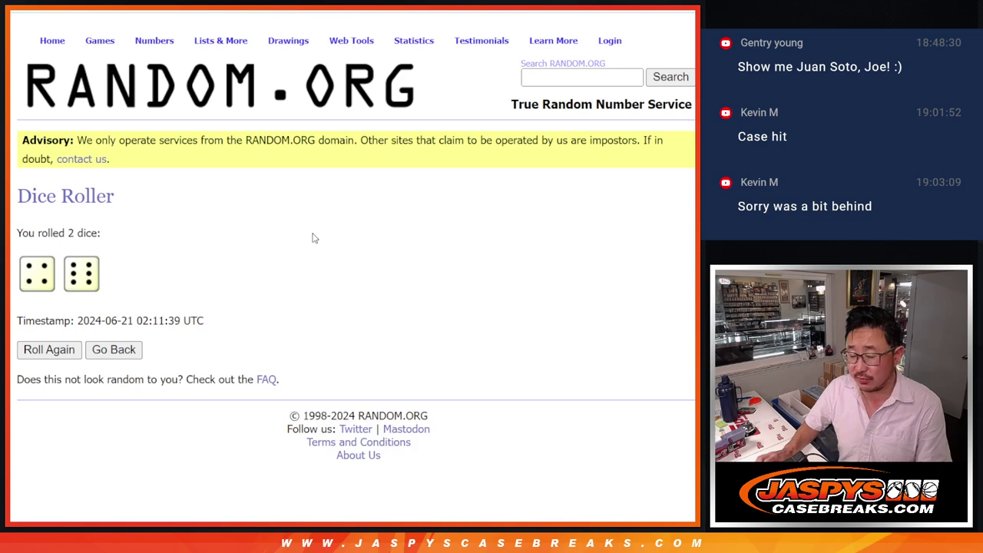
Shuffle the 32-name list ten times with Randomize and Again!
key("ctrl+Tab")
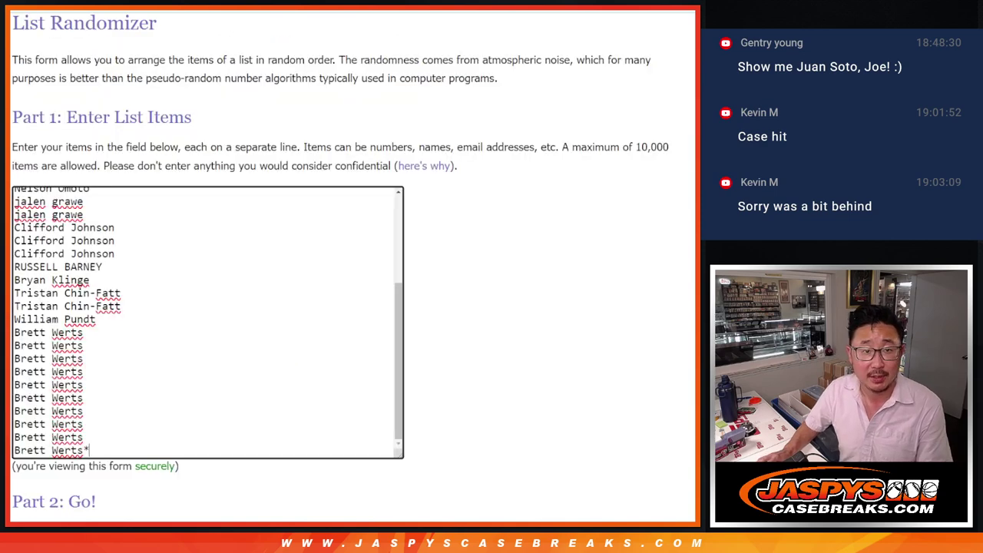
scroll(430, 290, "down", 2)
left_click(24, 424)
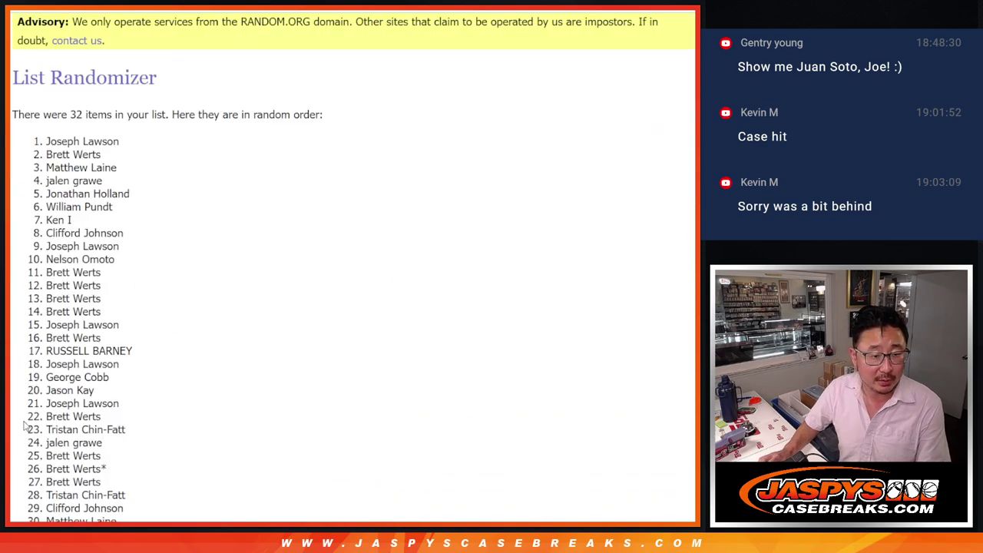
left_click(24, 425)
left_click(25, 425)
left_click(24, 424)
left_click(25, 425)
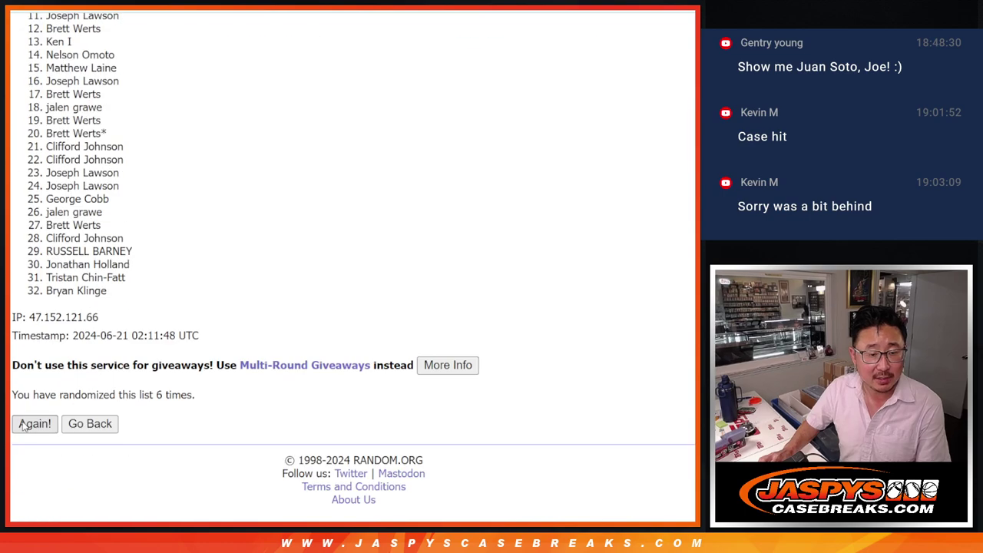
left_click(24, 424)
left_click(25, 425)
left_click(25, 425)
left_click(25, 425)
Select all 32 shuffled names in the result list.
scroll(199, 328, "up", 3)
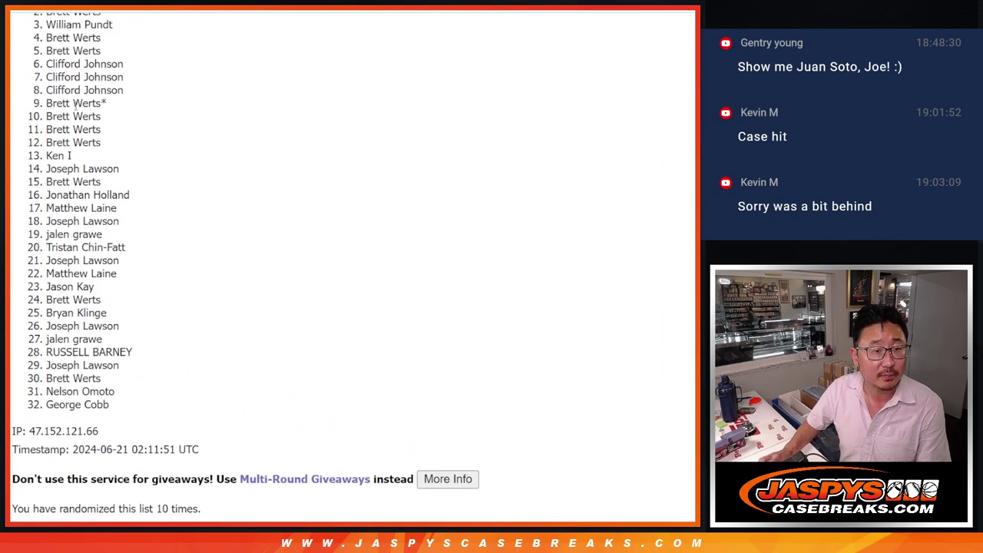
mouse_move(44, 56)
left_mouse_down()
mouse_move(136, 410)
mouse_move(138, 459)
left_mouse_up()
key("ctrl+c")
scroll(138, 460, "down", 2)
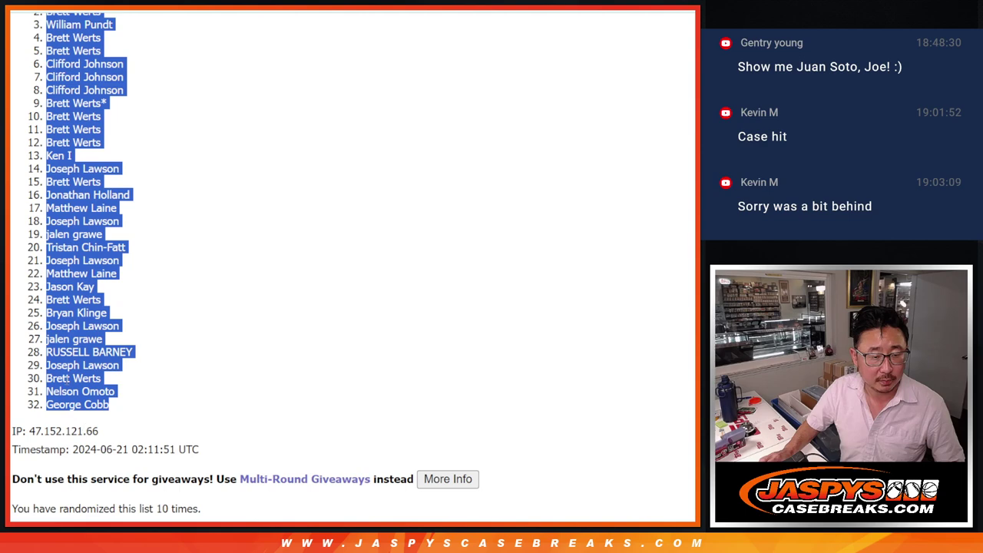
Paste the shuffled names into column A of the blank spreadsheet.
left_click(328, 10)
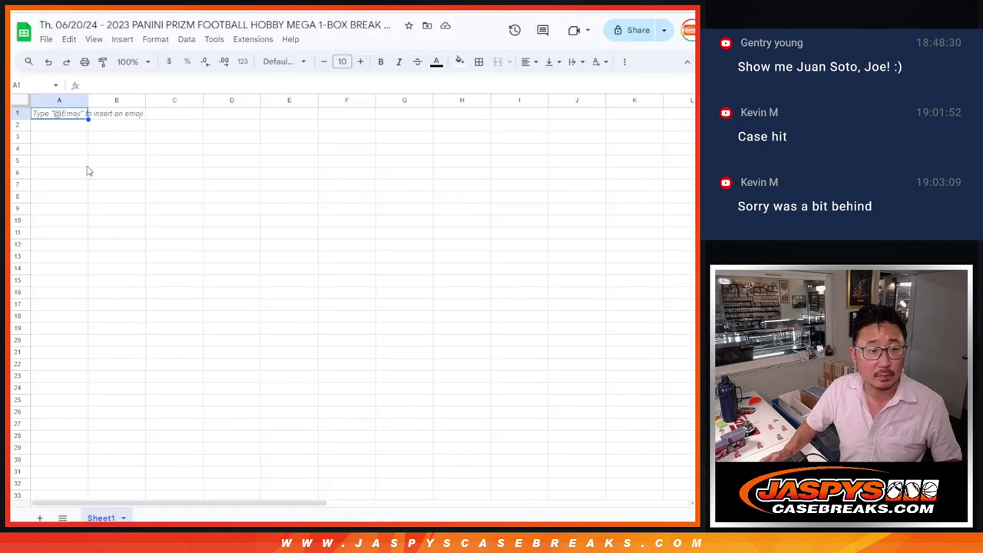
key("ctrl+v")
key("ctrl+Tab")
key("ctrl+Tab")
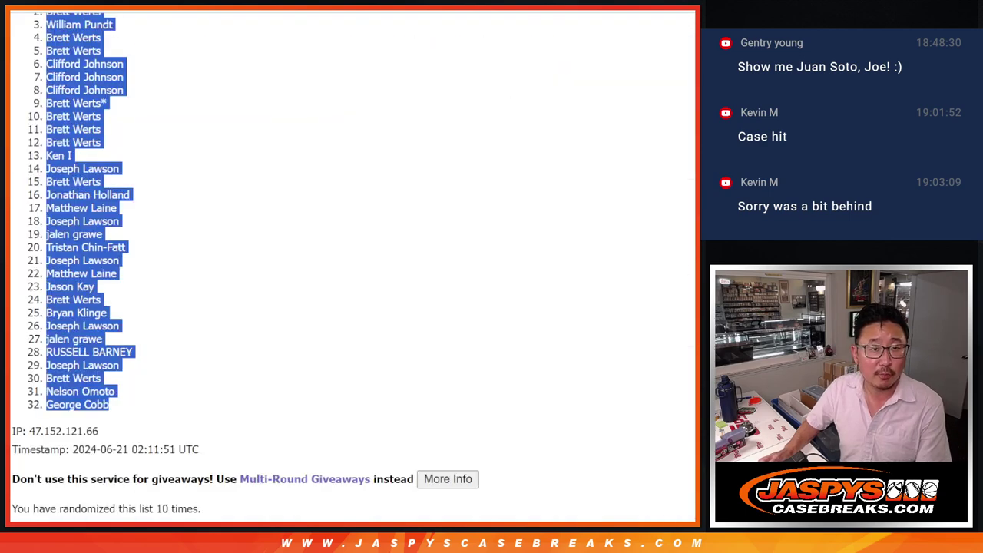
Shuffle the 32 NFL teams list ten times in the List Randomizer.
key("alt+Left")
scroll(25, 416, "down", 4)
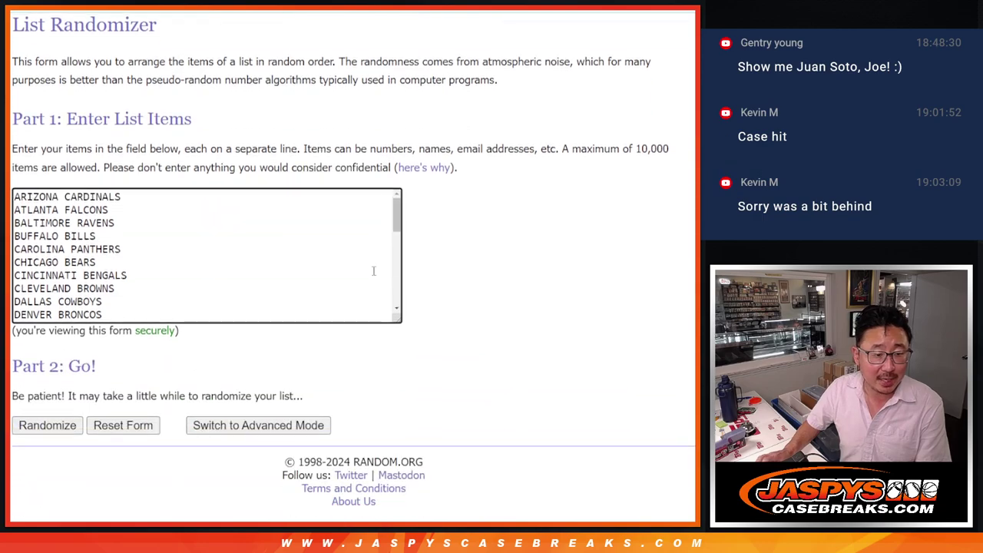
left_click(31, 423)
scroll(34, 425, "down", 2)
left_click(35, 424)
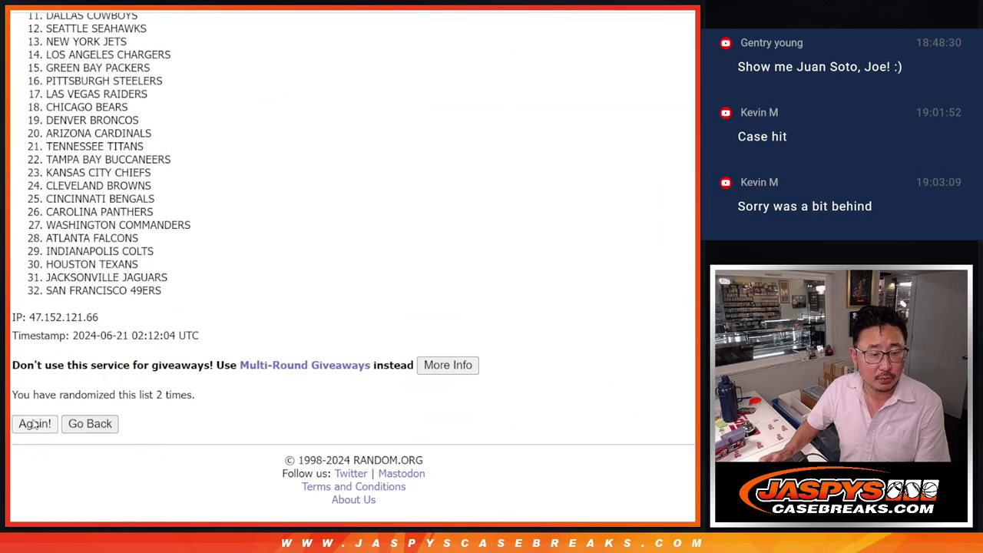
left_click(35, 424)
left_click(34, 424)
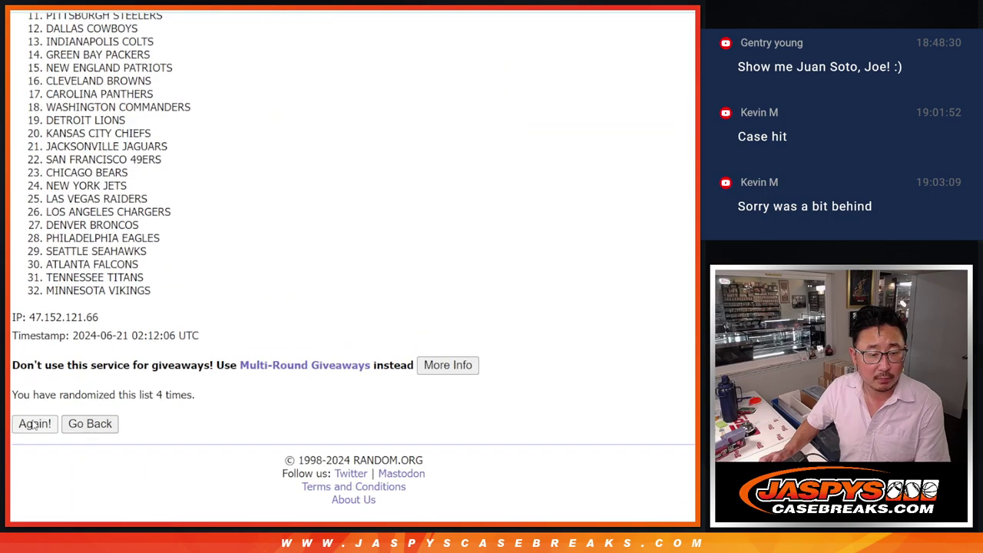
left_click(35, 424)
left_click(35, 424)
left_click(35, 424)
left_click(34, 424)
left_click(34, 424)
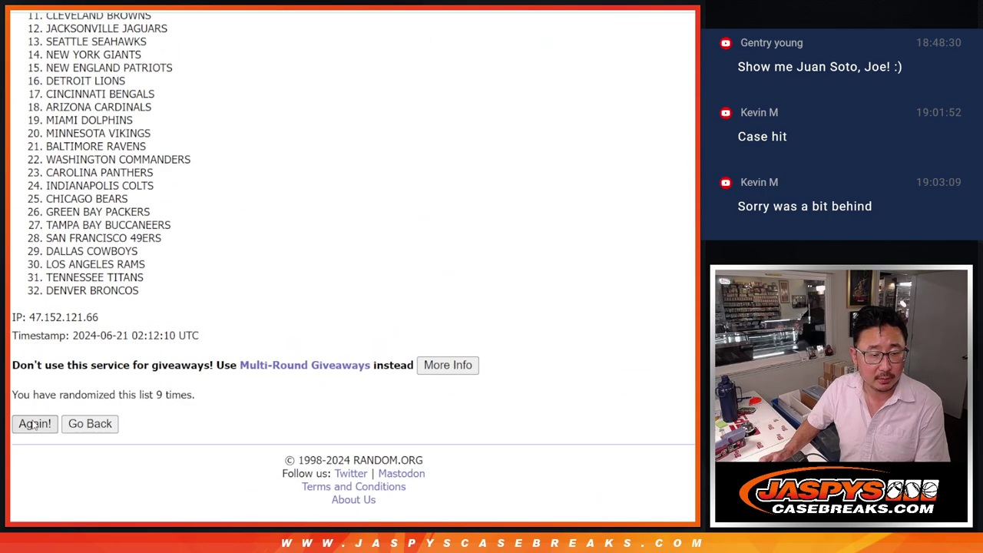
left_click(35, 424)
Select all 32 shuffled team names, Los Angeles Rams through San Francisco 49ers.
scroll(129, 332, "up", 1)
scroll(128, 332, "up", 4)
mouse_move(46, 62)
left_mouse_down()
mouse_move(178, 332)
mouse_move(193, 464)
left_mouse_up()
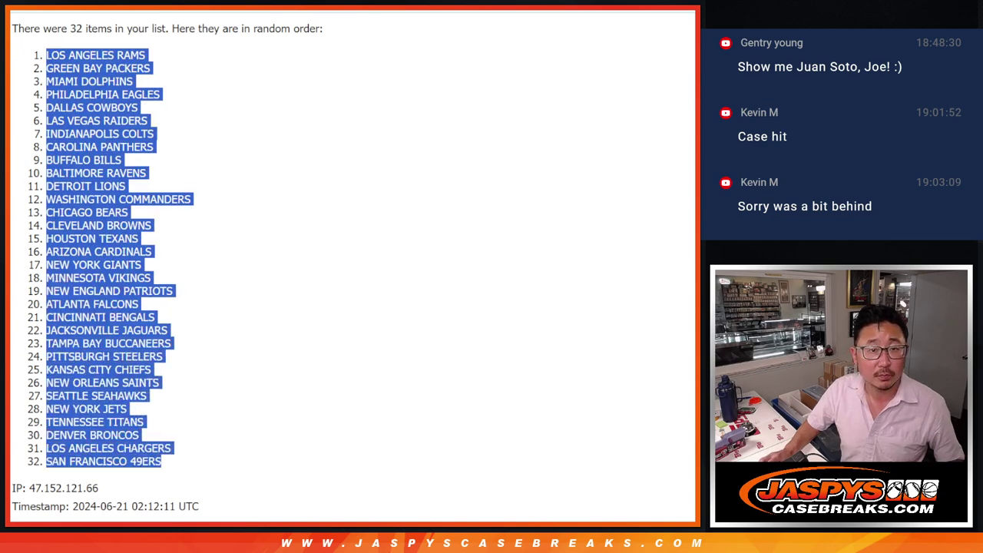
Paste the shuffled team list into column B of the sheet.
key("ctrl+c")
key("alt+Tab")
key("ctrl+v")
Set the whole sheet to Zen Antique size 12, zoom 150%, and autofit columns A and B.
key("ctrl+a")
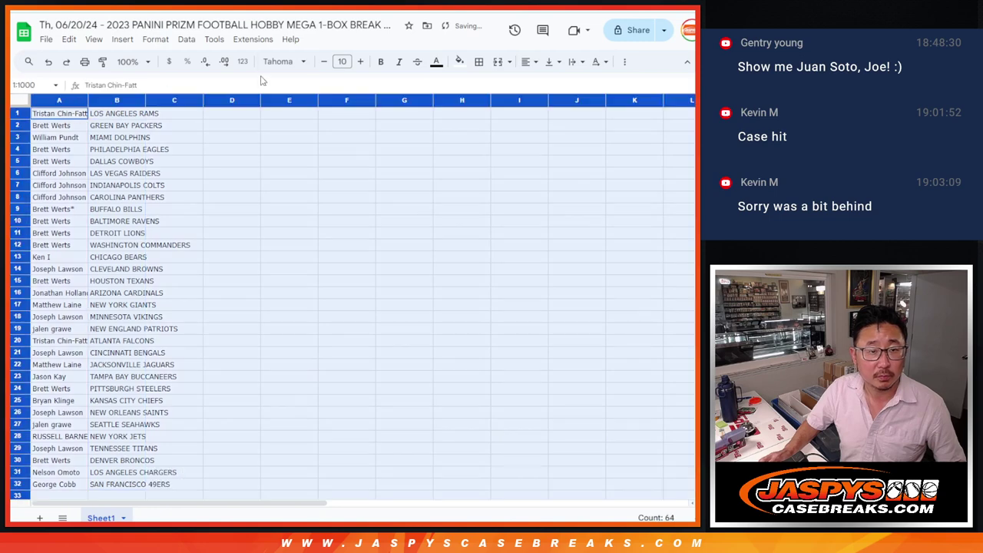
left_click(282, 61)
left_click(307, 176)
left_click(342, 62)
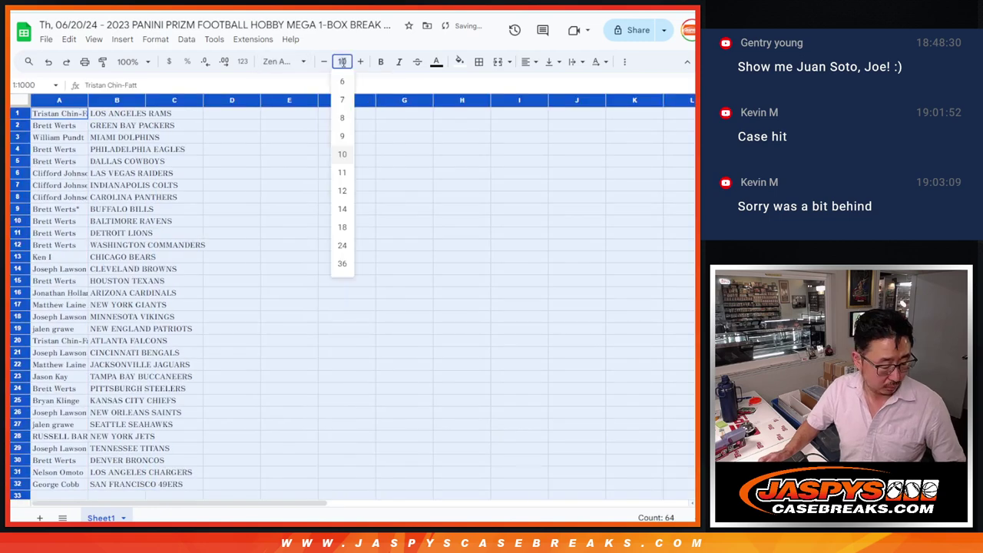
left_click(342, 190)
left_click(130, 62)
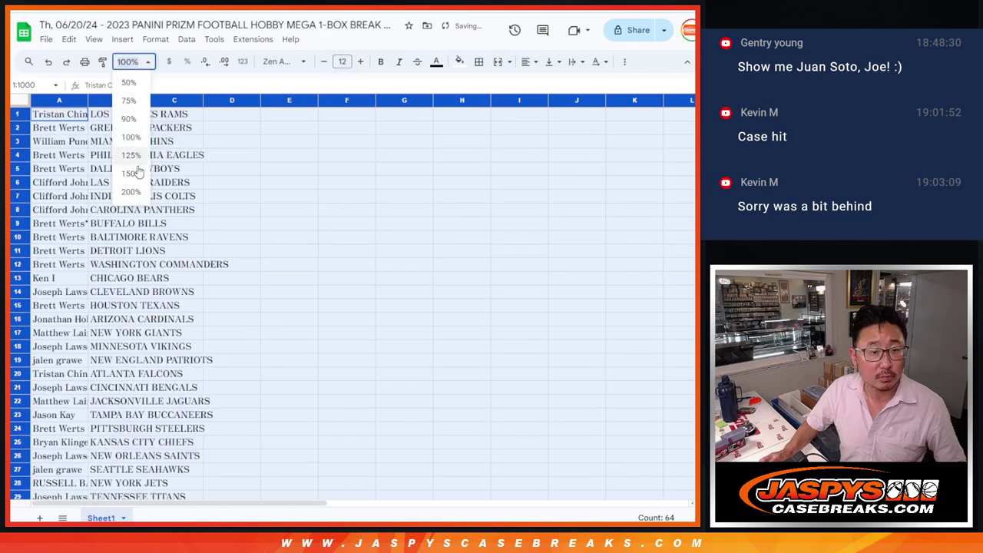
left_click(137, 172)
double_click(131, 102)
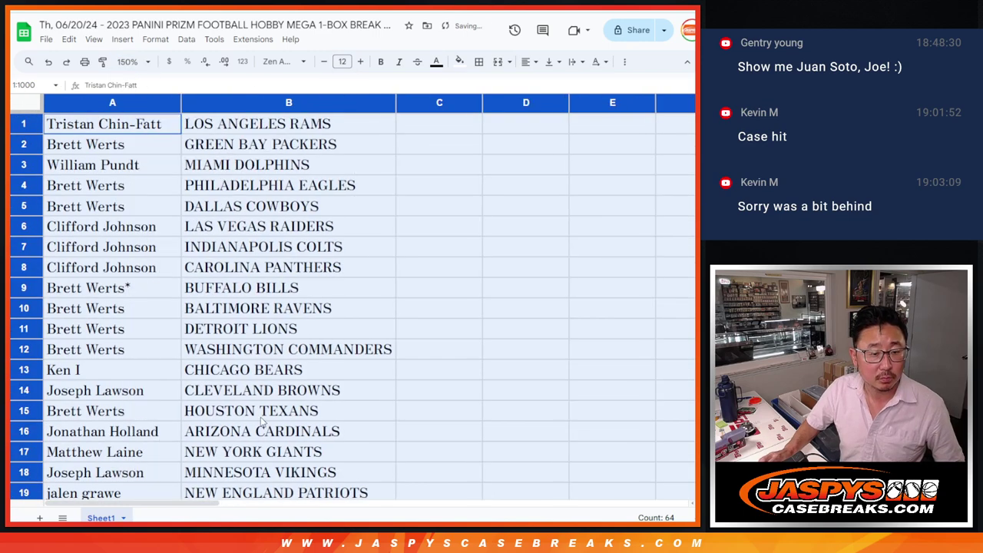
Select the name-team pairs A1:B32 and set the zoom to 88%.
left_click(227, 438, "shift")
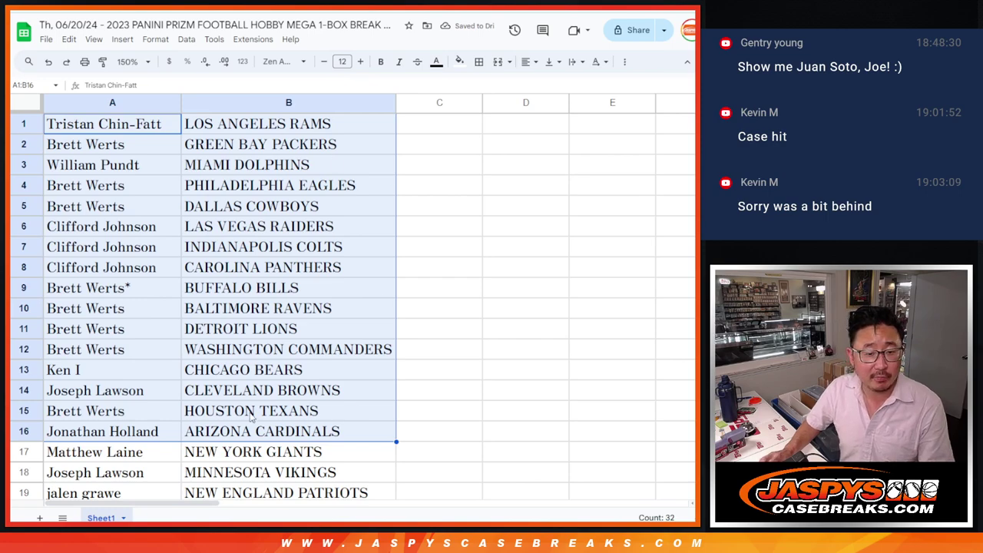
scroll(438, 396, "down", 5)
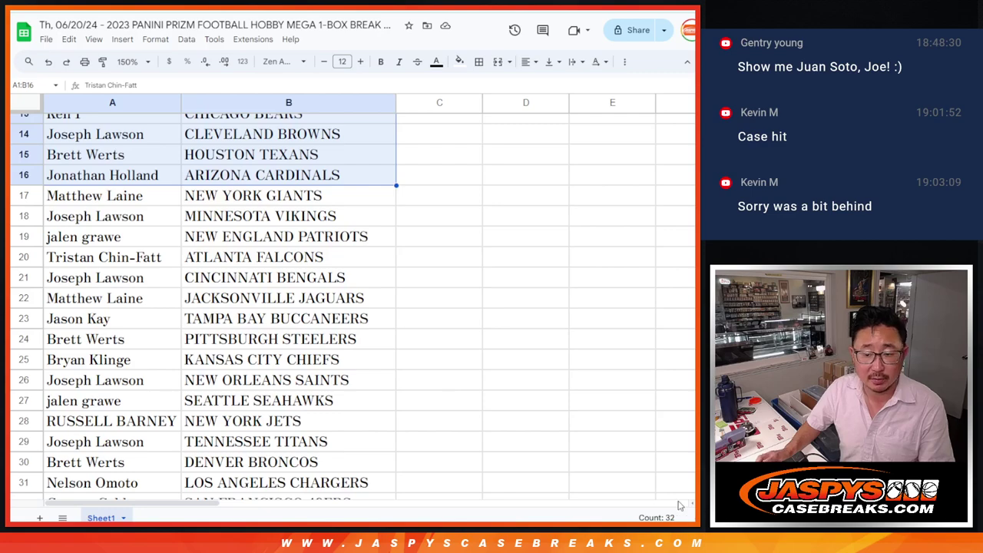
scroll(547, 411, "down", 1)
left_click(153, 151)
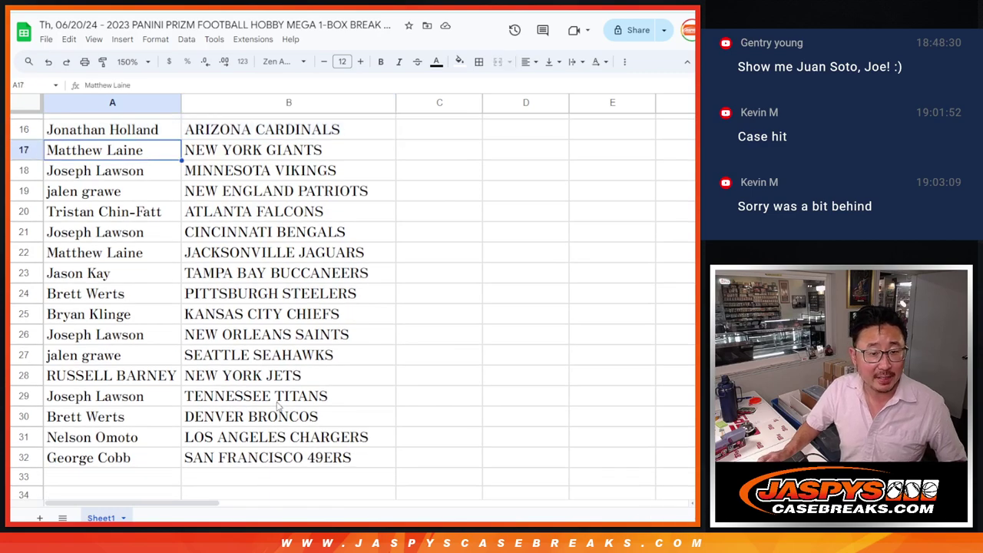
left_click(251, 459, "shift")
scroll(281, 223, "up", 7)
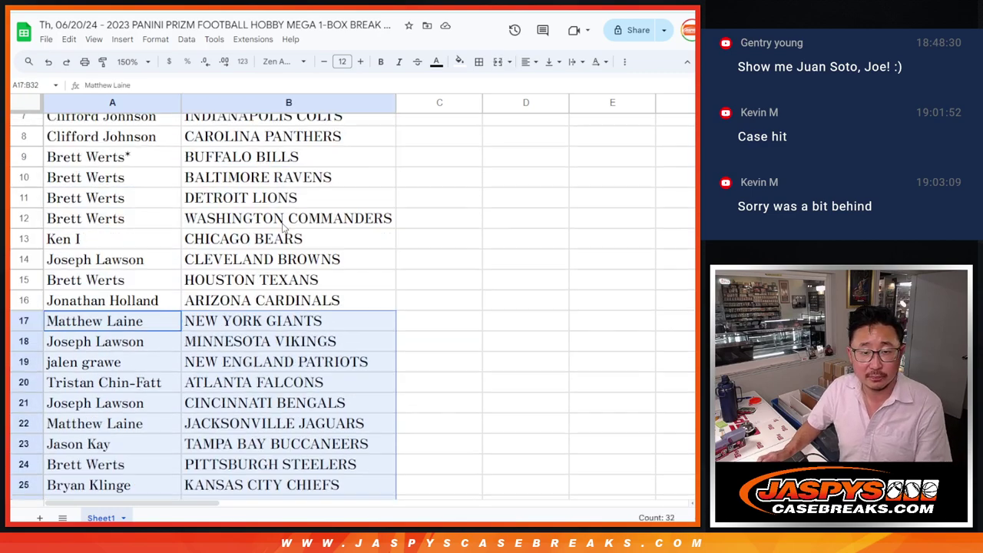
left_click(132, 61)
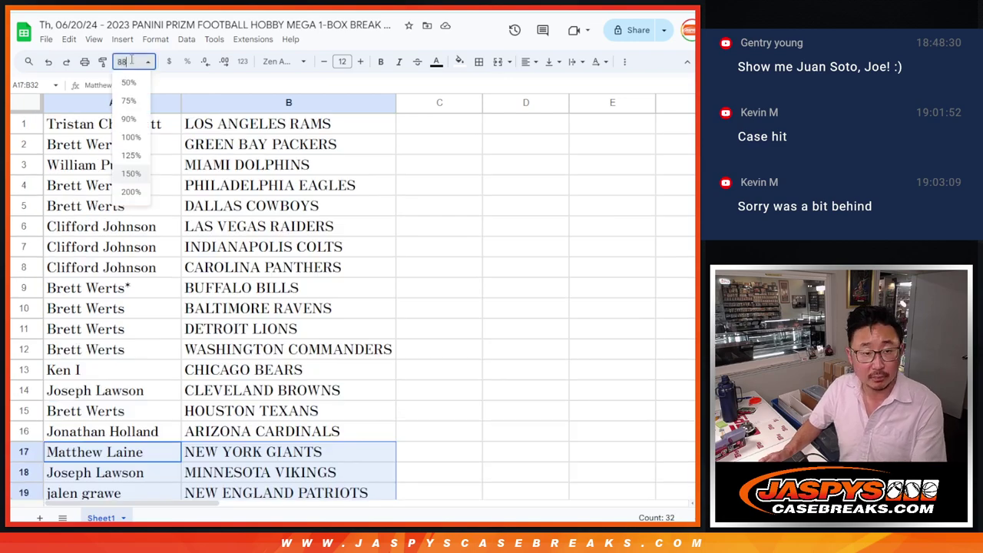
key("Return")
Sort the sheet A to Z by team in column B and apply all borders.
right_click(155, 101)
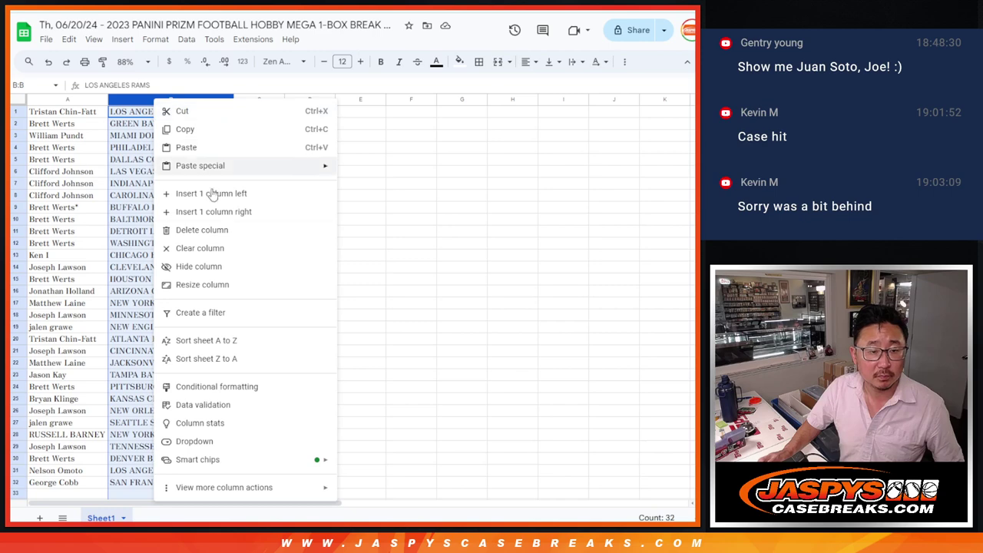
left_click(215, 341)
left_click(479, 62)
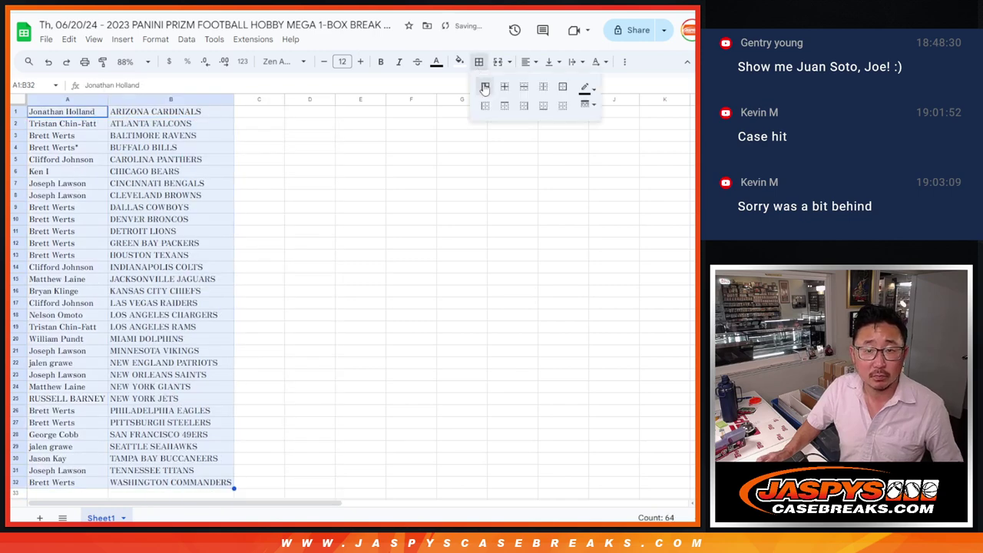
left_click(484, 88)
Print the sheet in portrait orientation, continuing with Next.
left_click(85, 62)
left_click(652, 179)
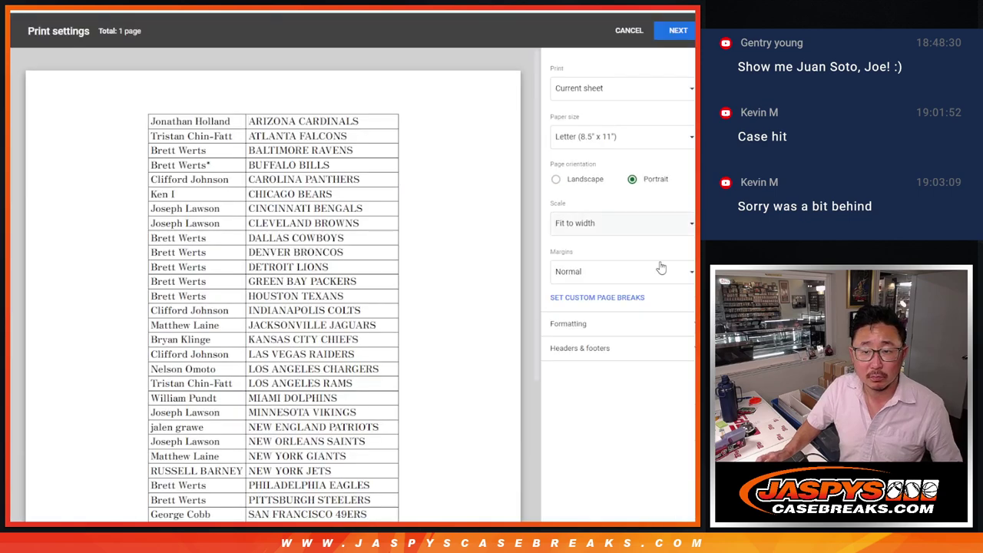
left_click(635, 348)
left_click(669, 31)
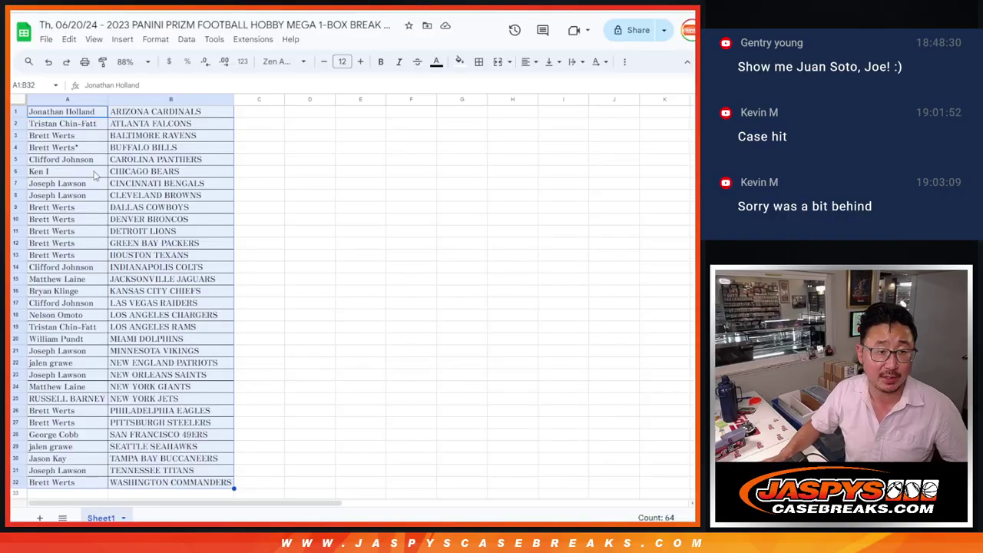
Copy the 32 names in A1:A32 into the List Randomizer box.
left_click(87, 115)
left_click(98, 484, "shift")
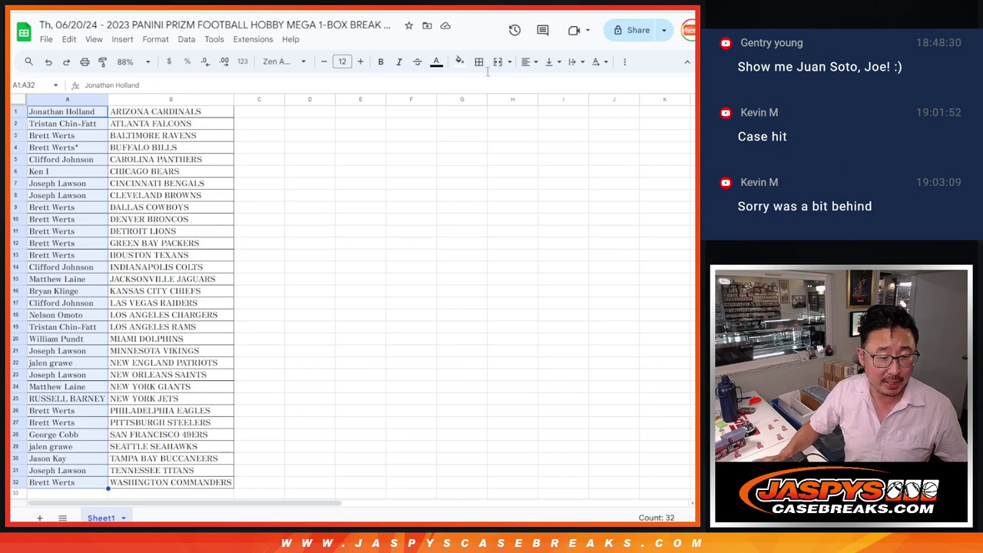
key("ctrl+Tab")
key("ctrl+Tab")
left_click(330, 380)
key("ctrl+v")
scroll(333, 379, "up", 5)
Roll two dice on the Dice Roller, getting 5 and 1.
key("ctrl+shift+Tab")
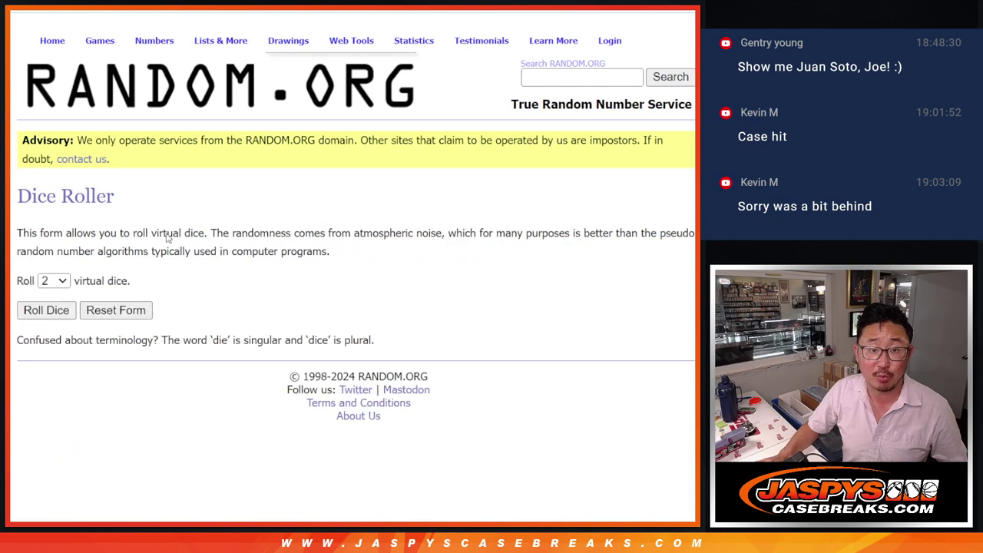
left_click(44, 309)
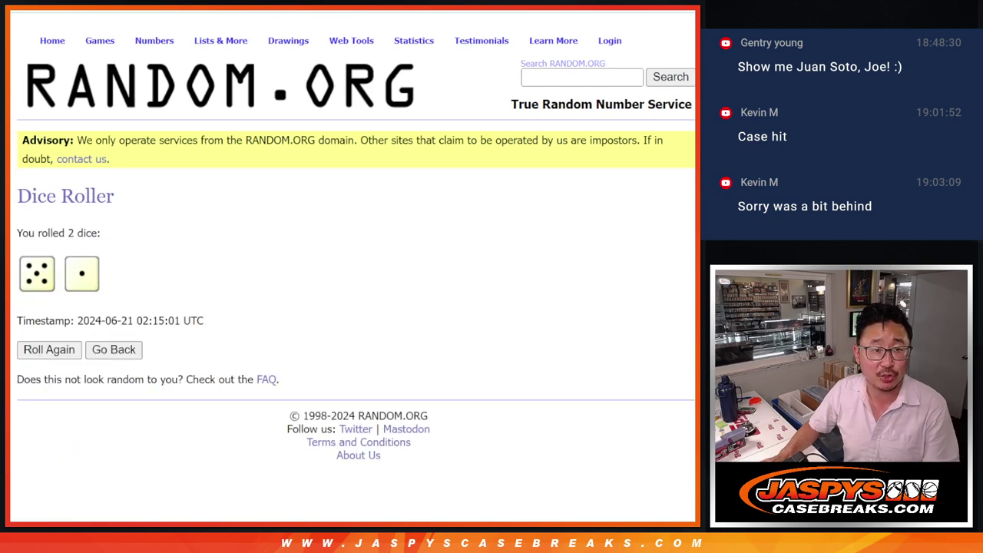
key("ctrl+shift+Tab")
key("ctrl+Tab")
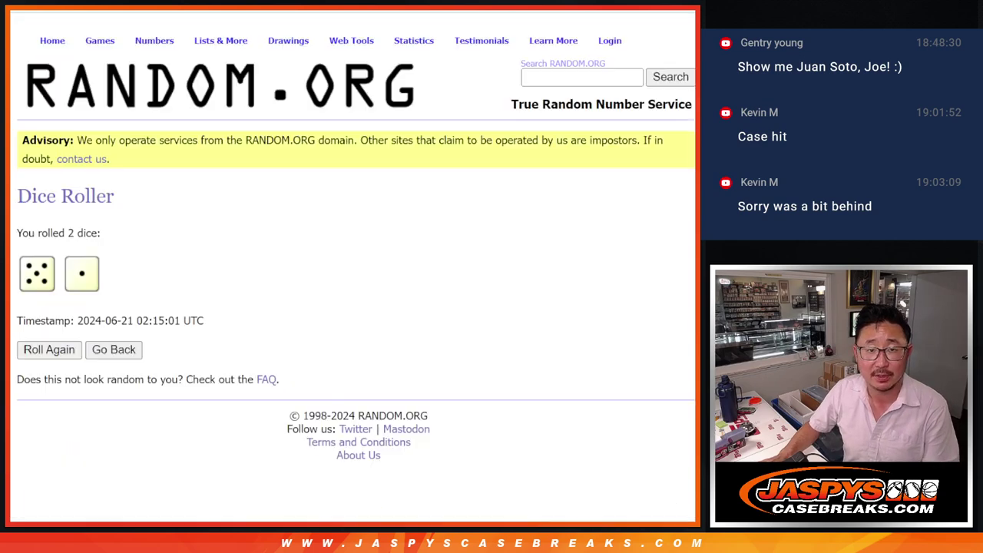
key("ctrl+Tab")
Randomize the name list six times to match the dice total.
scroll(556, 248, "down", 2)
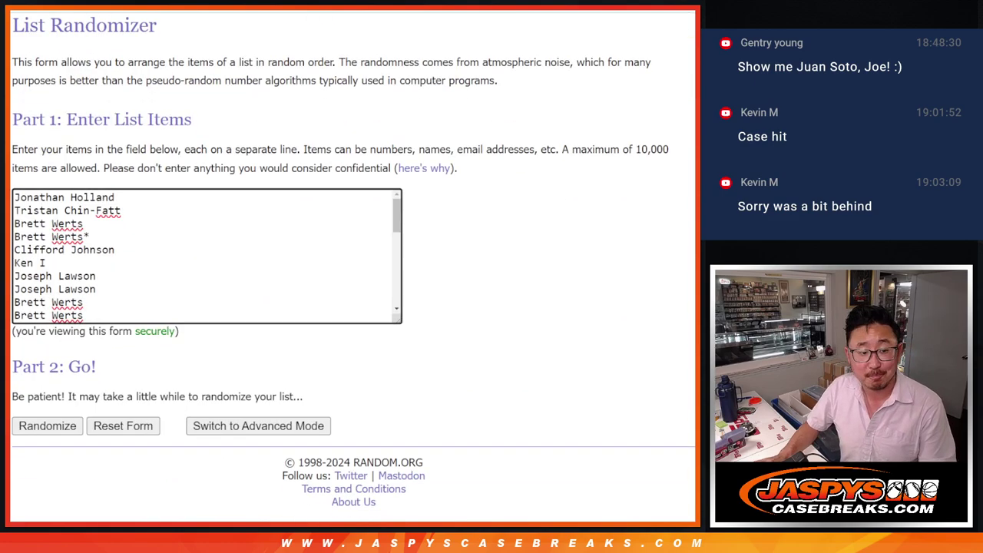
left_click(26, 428)
left_click(25, 425)
left_click(26, 425)
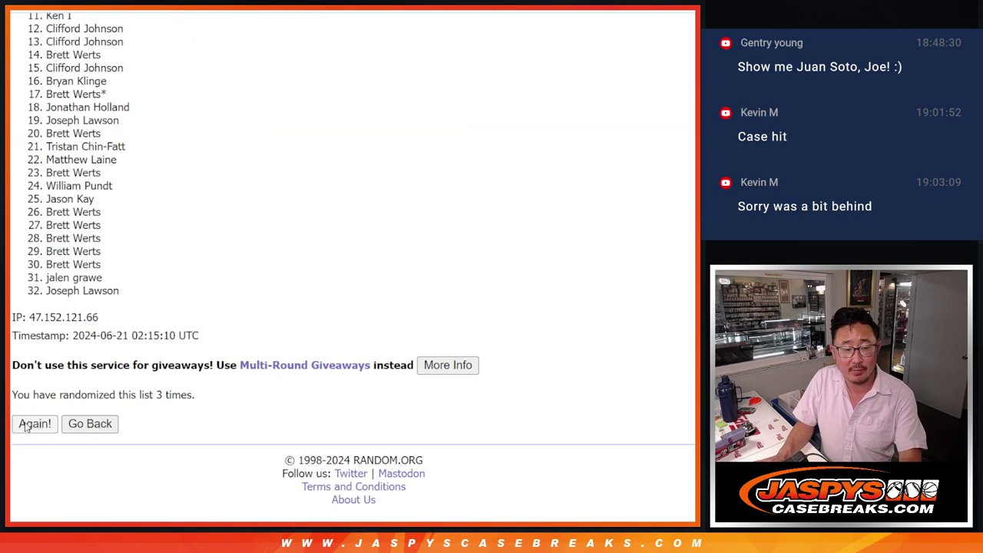
left_click(26, 426)
left_click(25, 425)
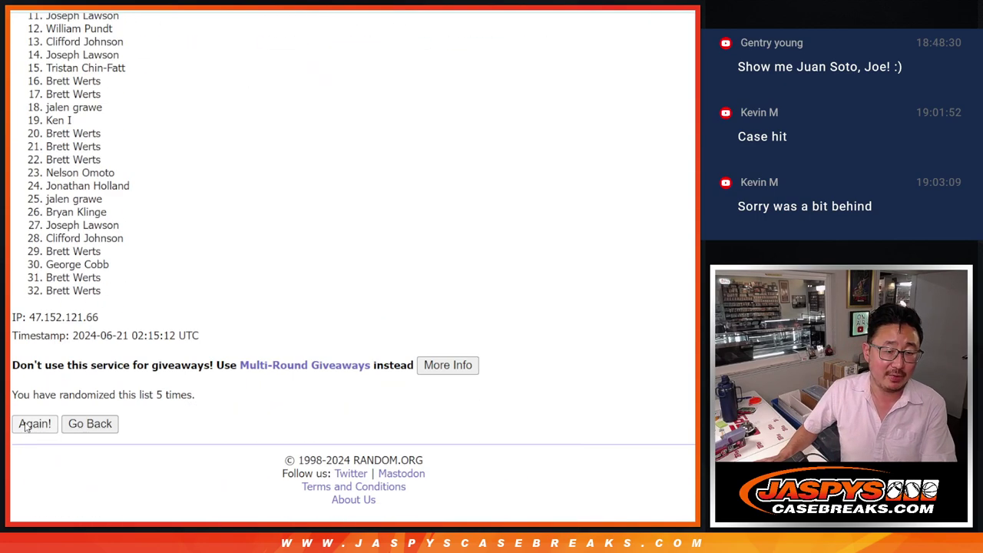
left_click(25, 425)
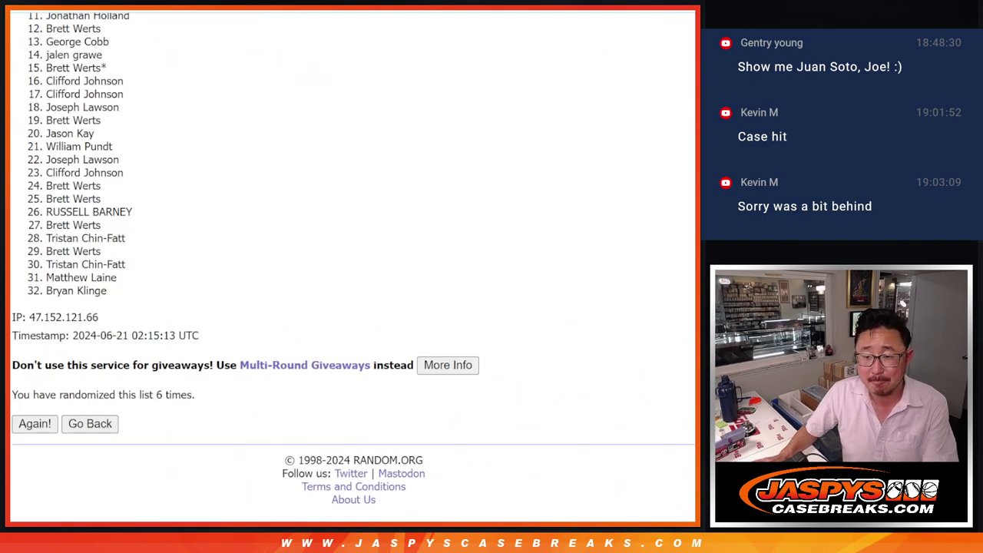
Highlight the top three names of the result as giveaway winners.
scroll(353, 261, "up", 1)
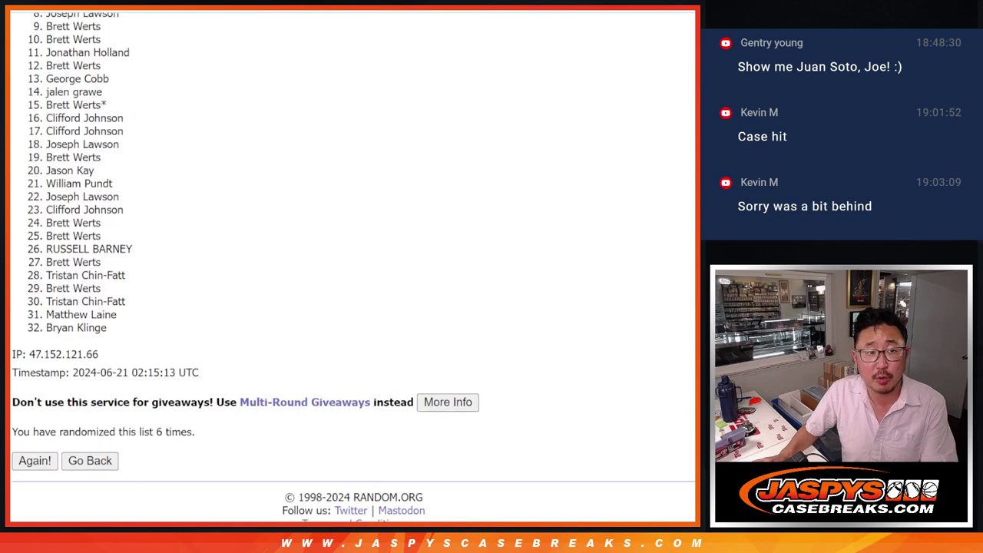
scroll(353, 267, "up", 2)
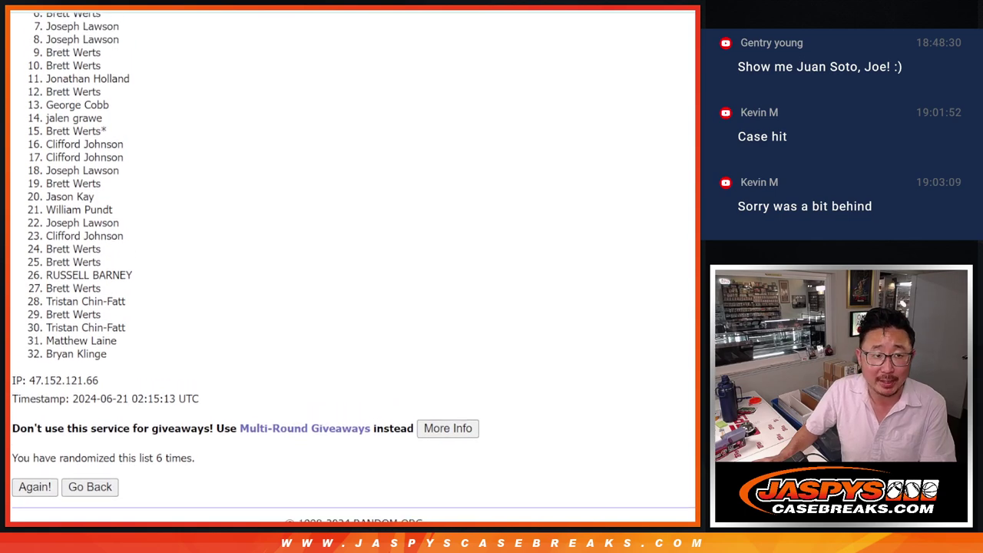
scroll(693, 218, "up", 2)
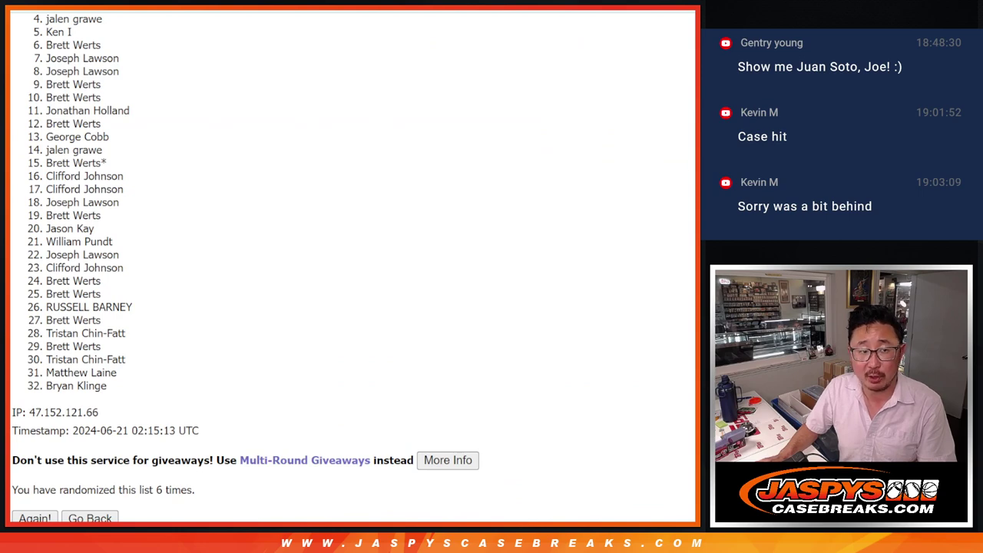
scroll(246, 230, "up", 1)
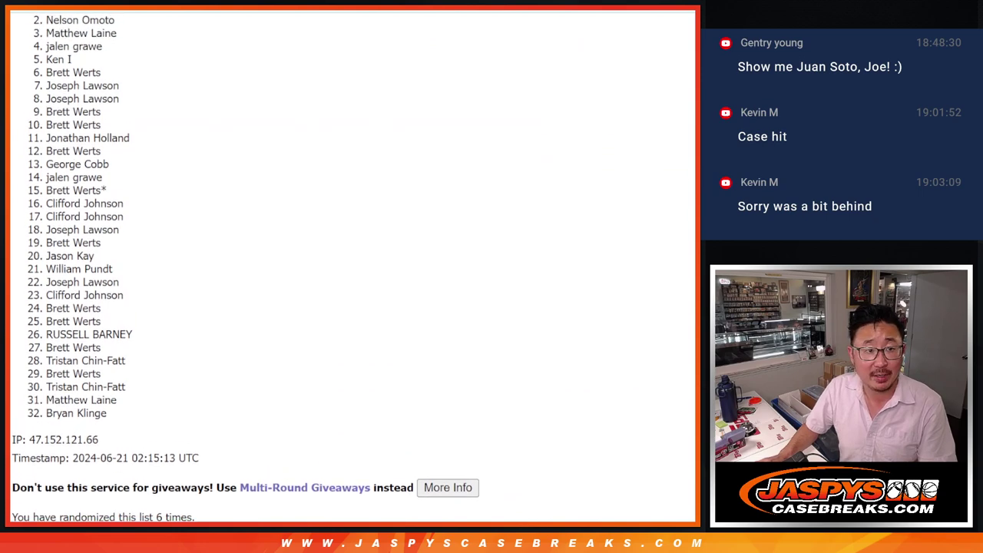
scroll(246, 231, "up", 1)
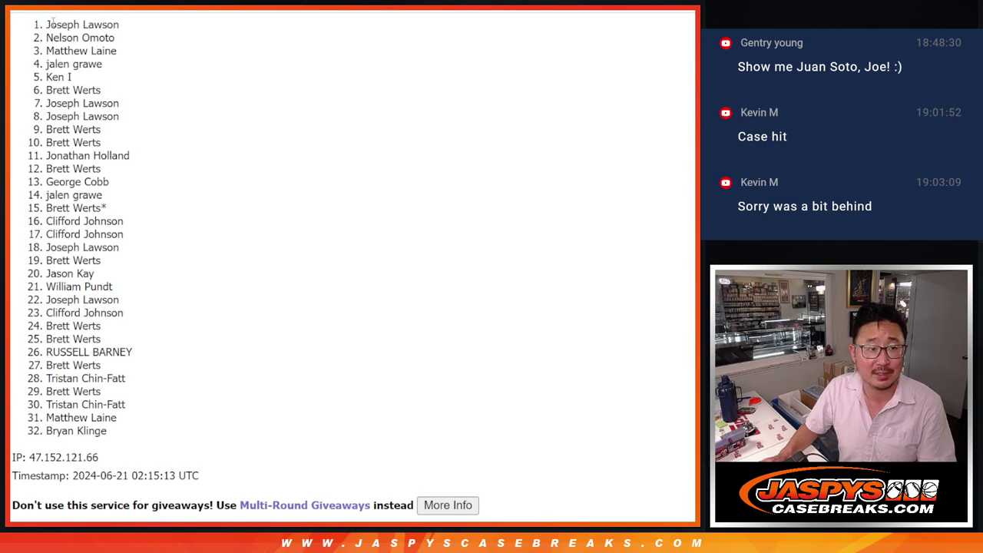
left_click_drag(48, 24, 126, 52)
scroll(267, 178, "down", 2)
scroll(266, 178, "up", 2)
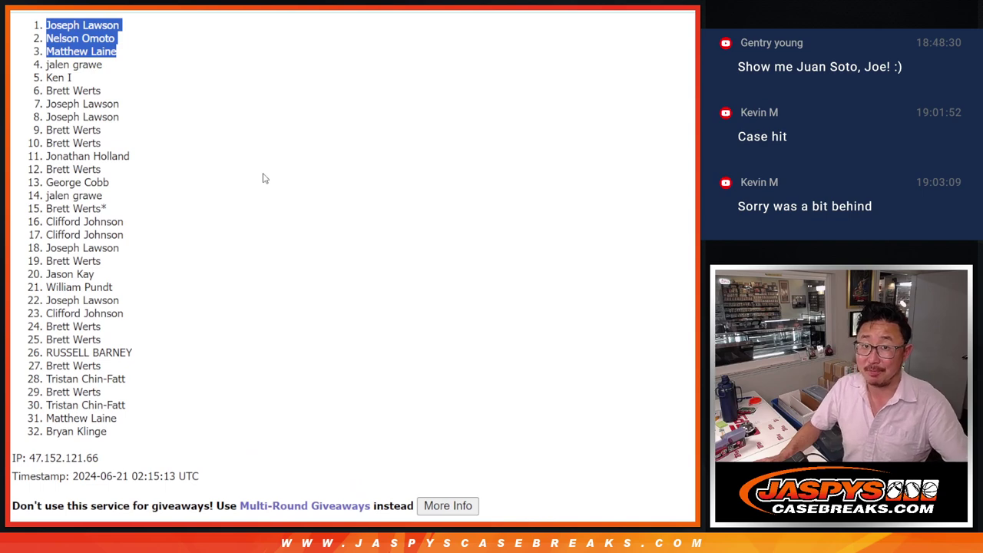